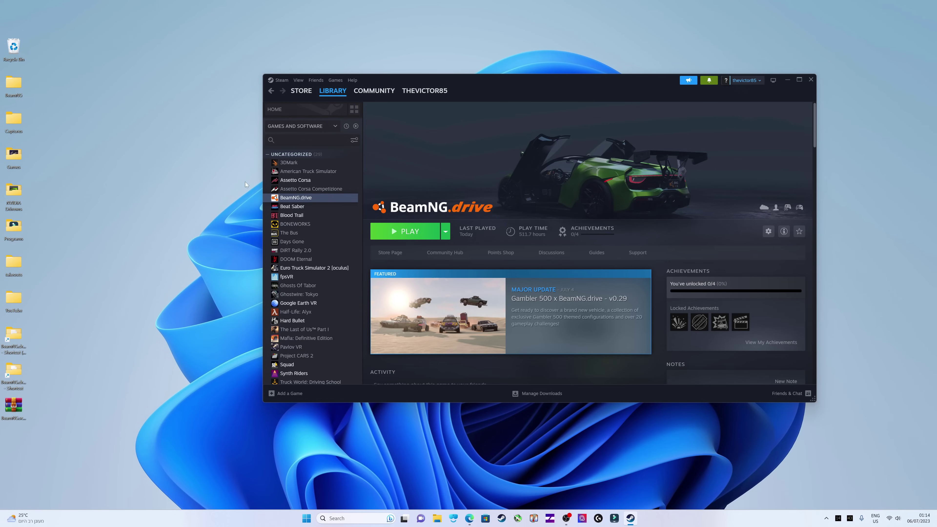
Open BeamNG.drive's install folder from Steam via Manage > Browse local files.
right_click(300, 200)
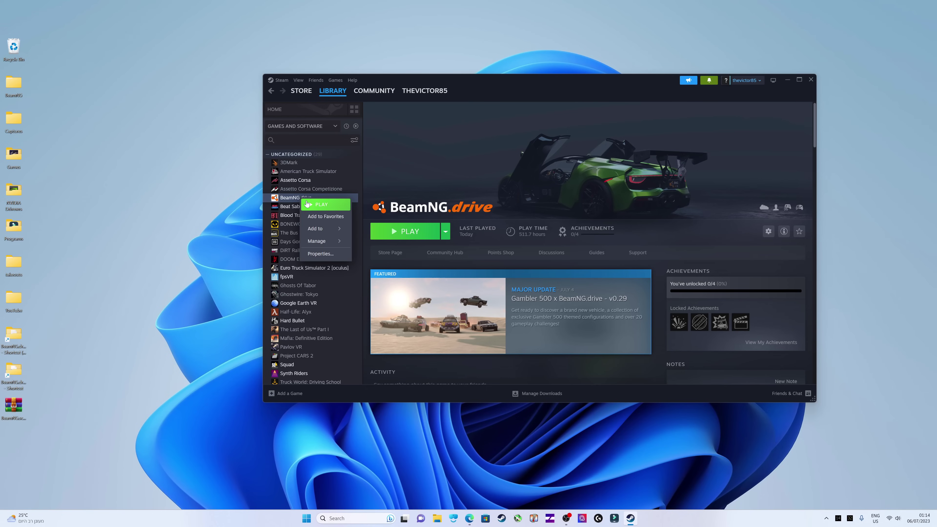
mouse_move(316, 241)
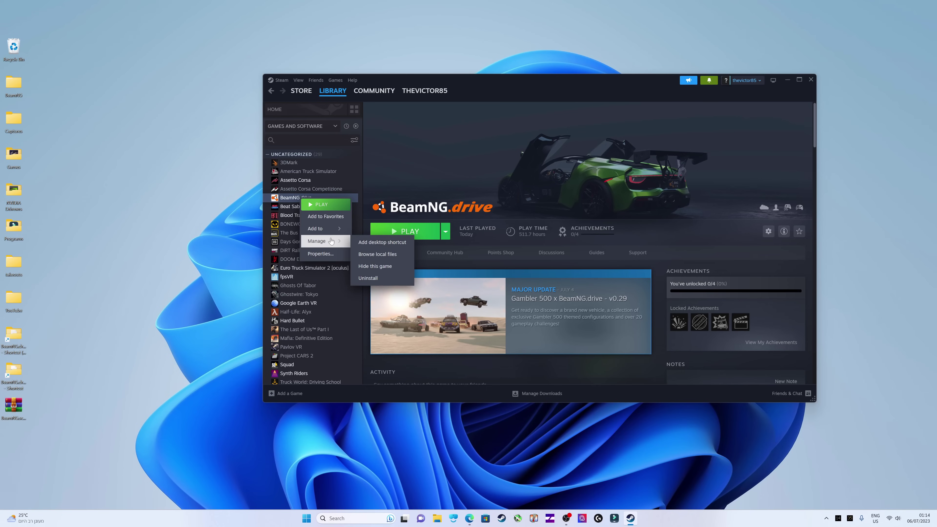
left_click(390, 254)
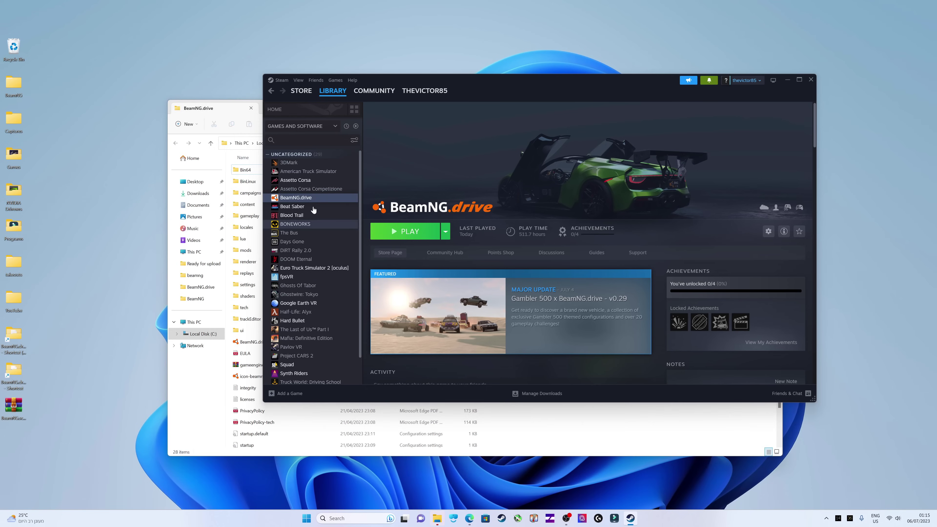
left_click(224, 110)
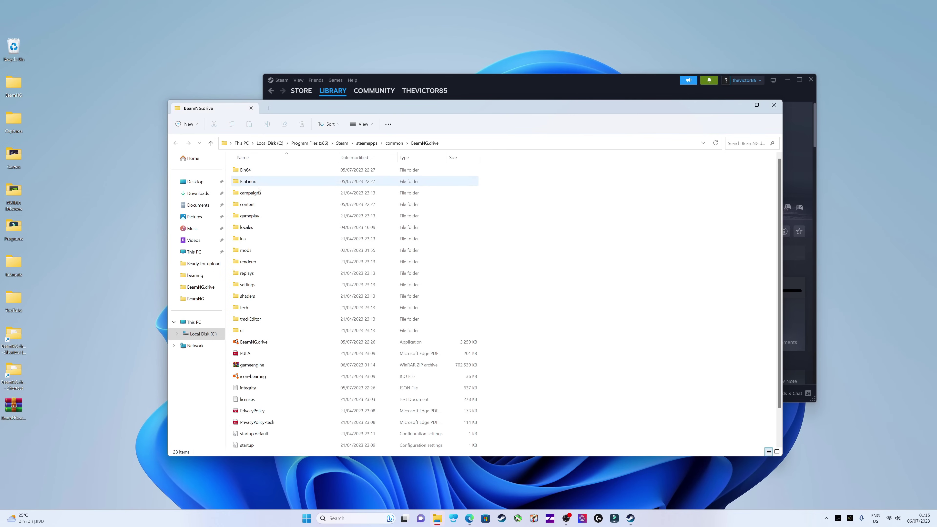
Drag the art and core folders out of gameengine.zip onto the desktop, then close WinRAR.
double_click(284, 367)
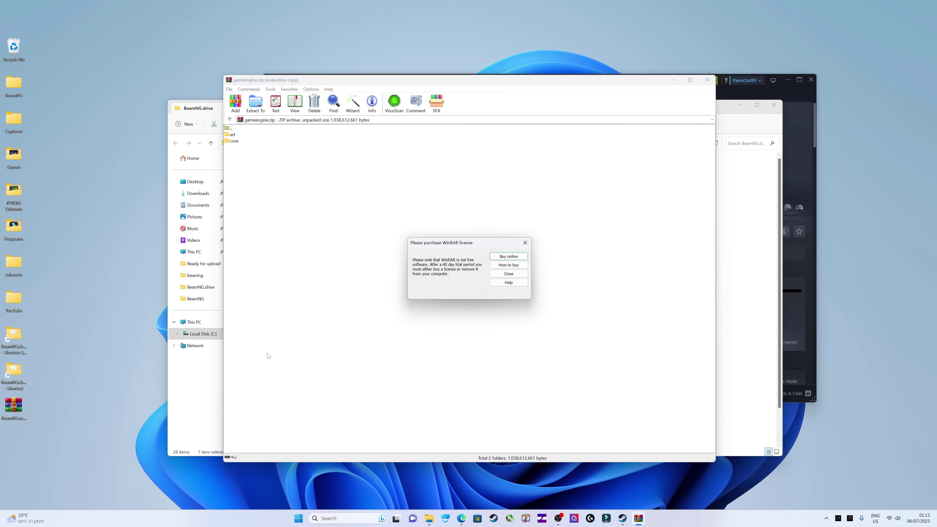
left_click(509, 273)
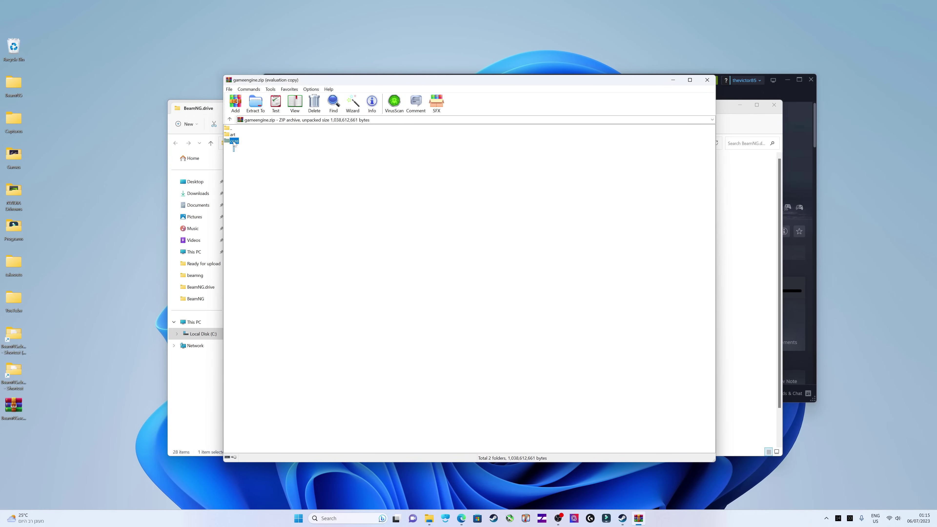
left_click_drag(232, 135, 142, 235)
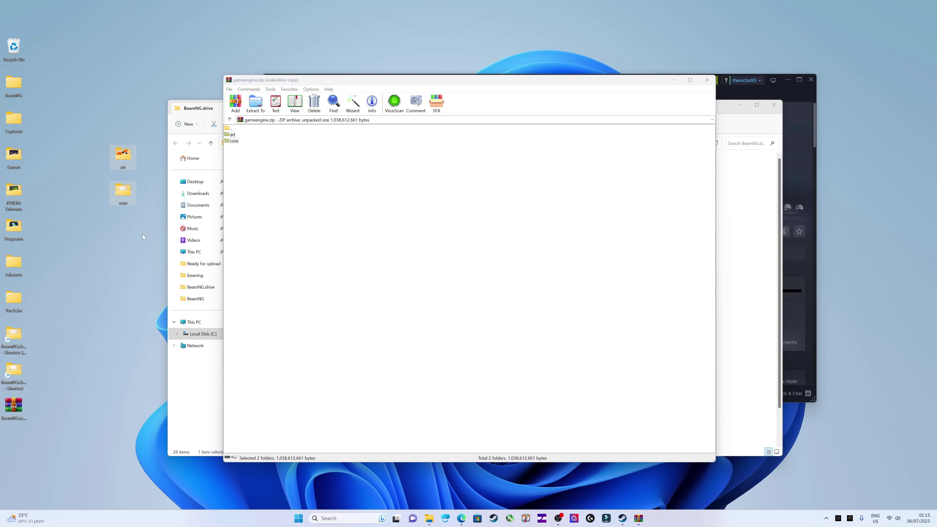
left_click(705, 81)
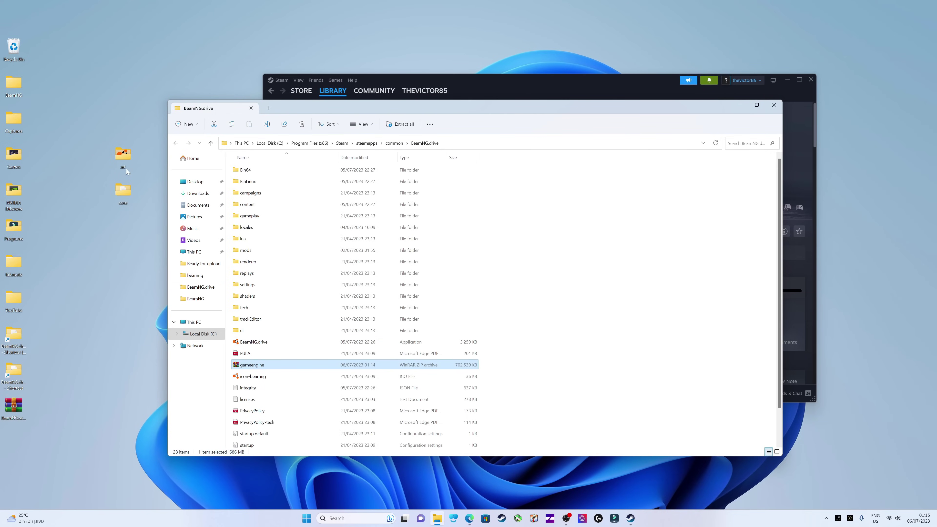
Open the desktop art\cubemaps folder and copy its full path from the address bar.
double_click(123, 156)
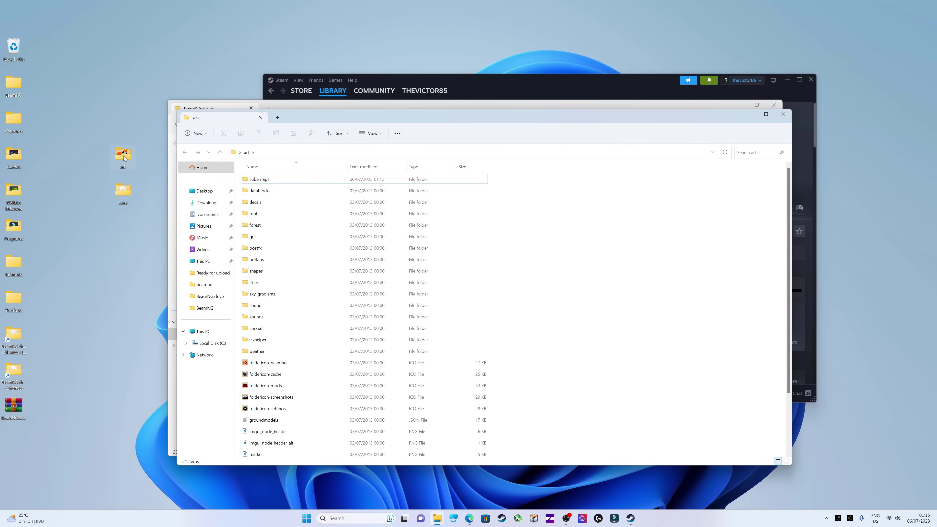
left_click(245, 181)
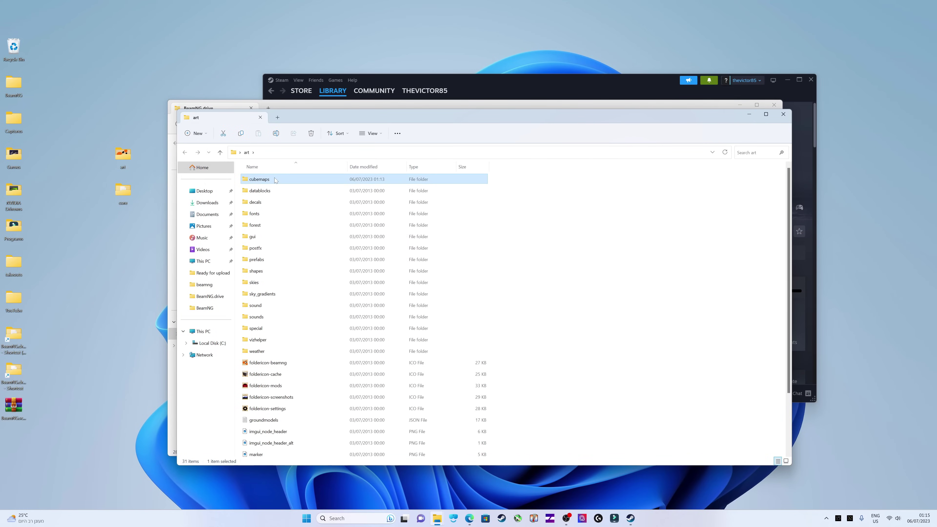
double_click(272, 179)
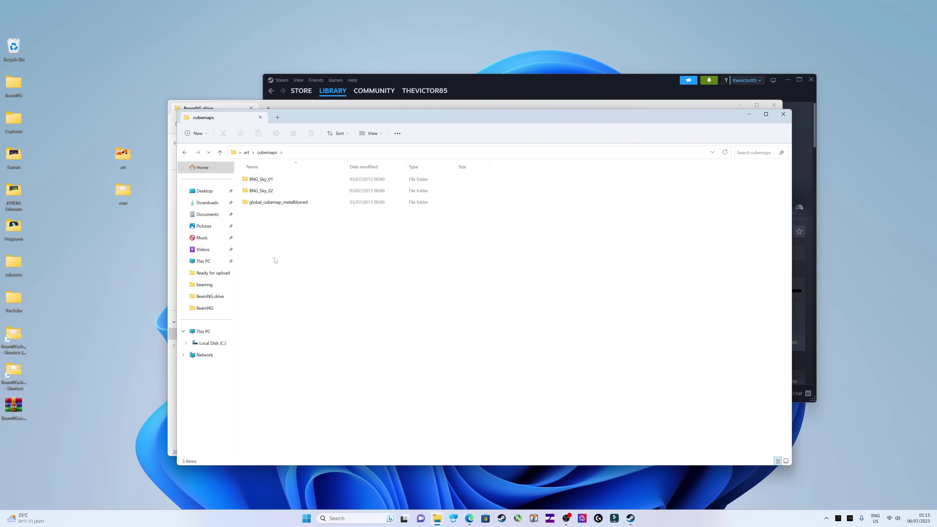
left_click(303, 152)
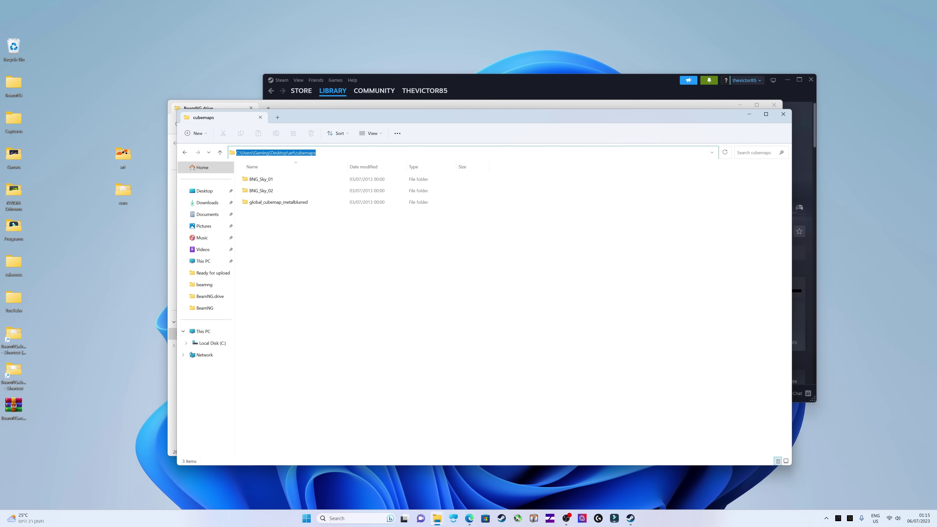
right_click(299, 152)
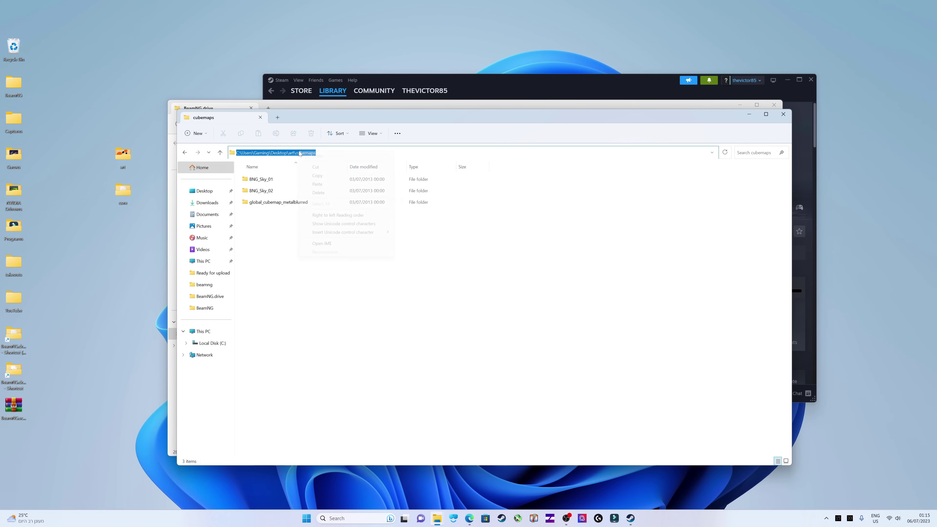
left_click(323, 176)
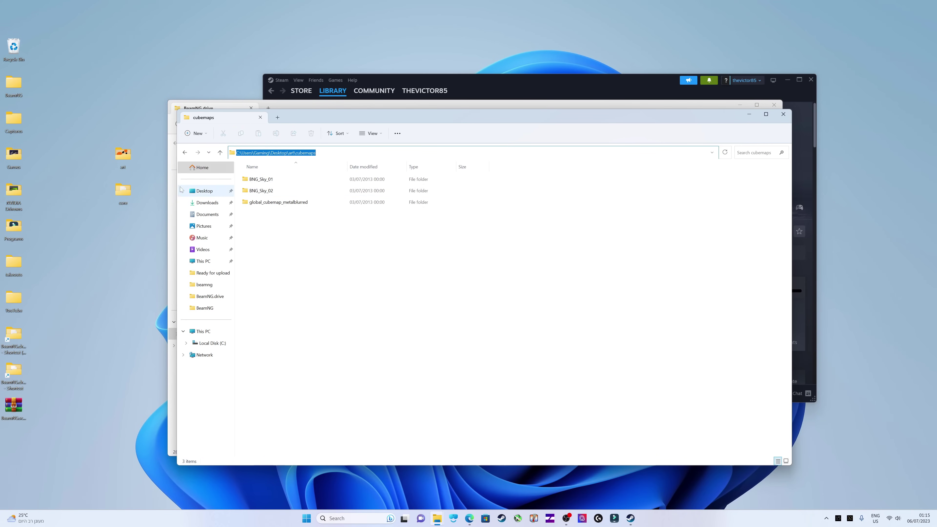
Extract the BeamNG.science.skies sky folders into the pasted art\cubemaps path.
double_click(21, 405)
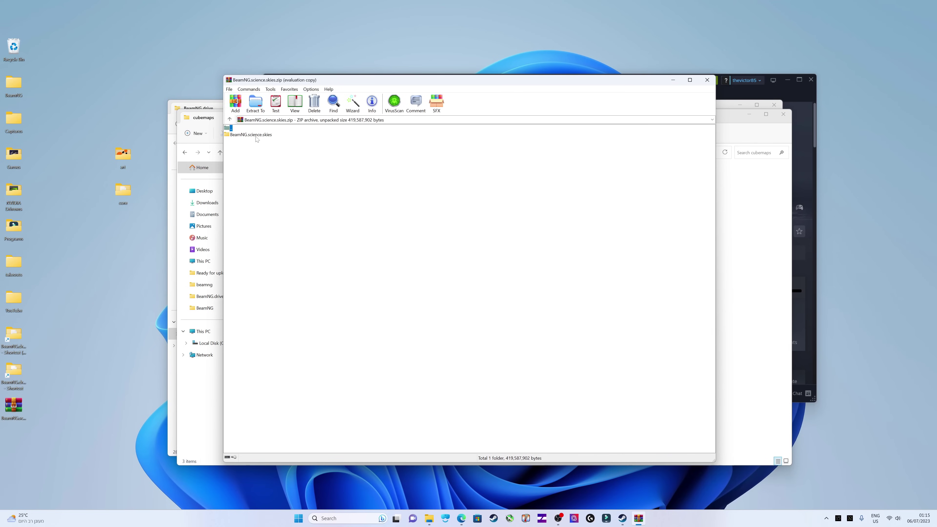
left_click(505, 275)
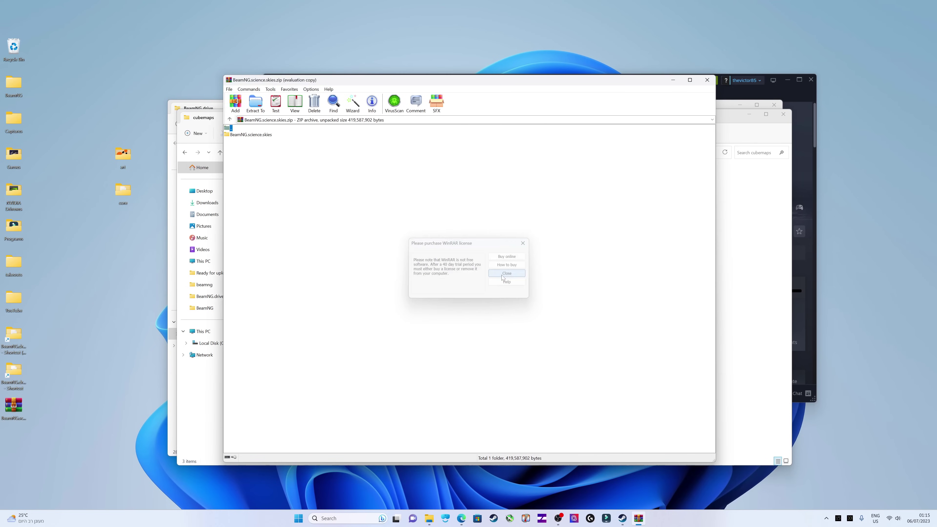
double_click(258, 135)
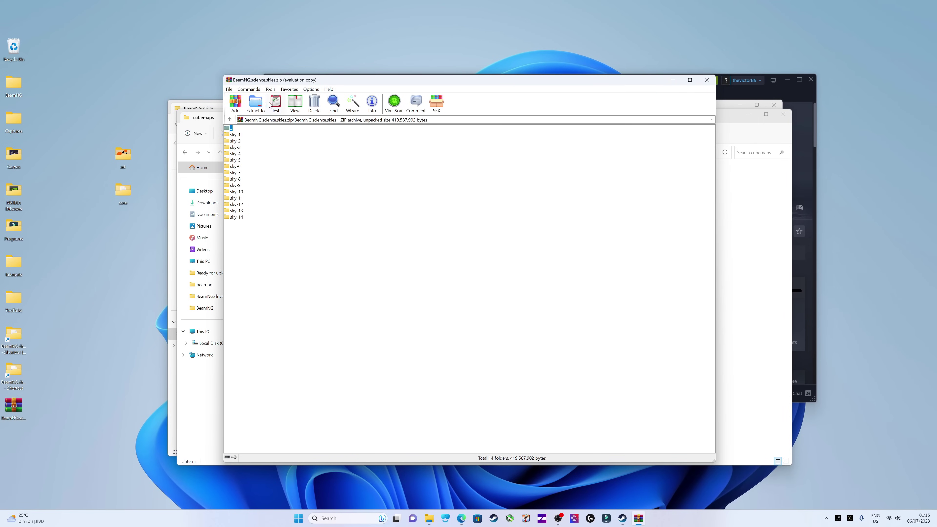
left_click(255, 103)
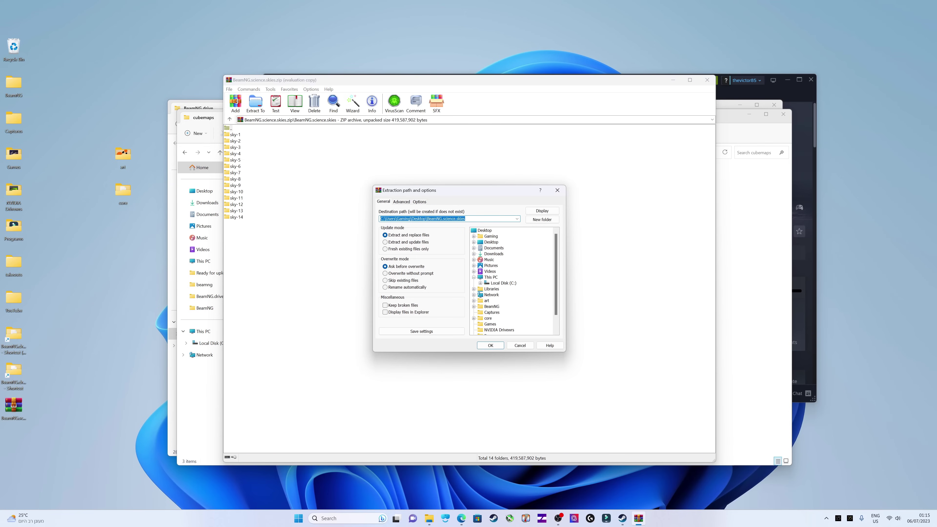
left_click(516, 218)
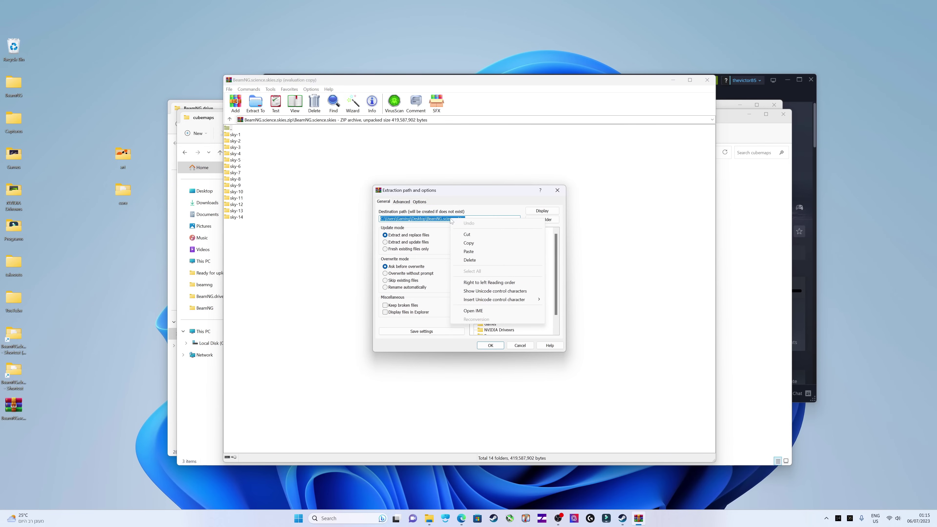
left_click(478, 250)
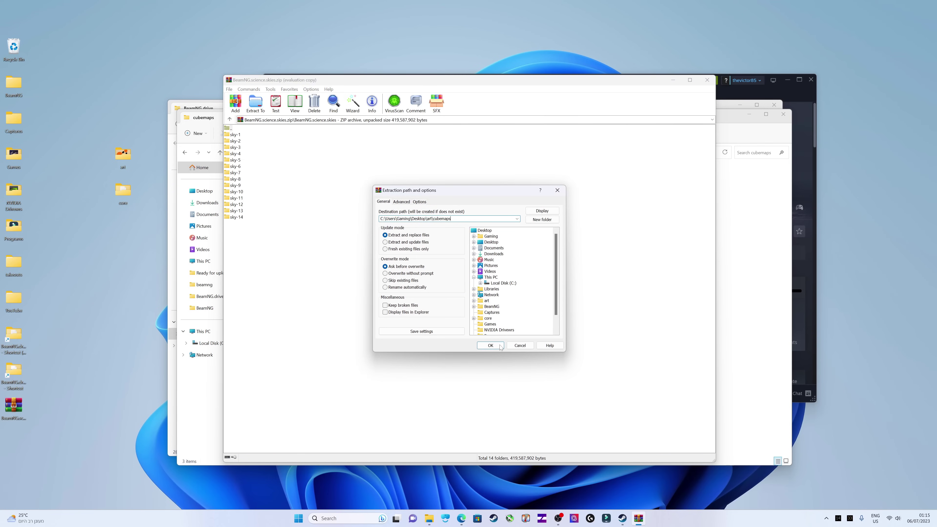
left_click(490, 346)
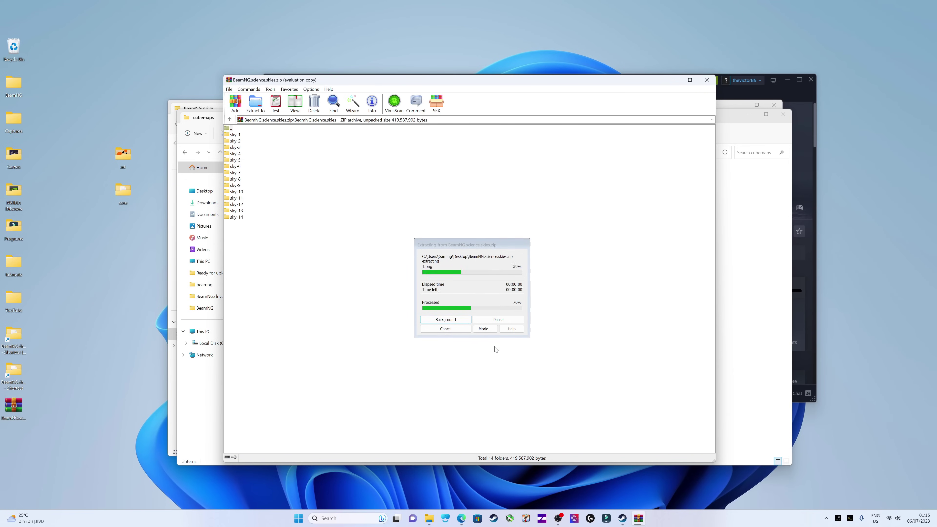
Close WinRAR and the cubemaps window, and move the BeamNG.drive folder window up and right.
left_click(706, 80)
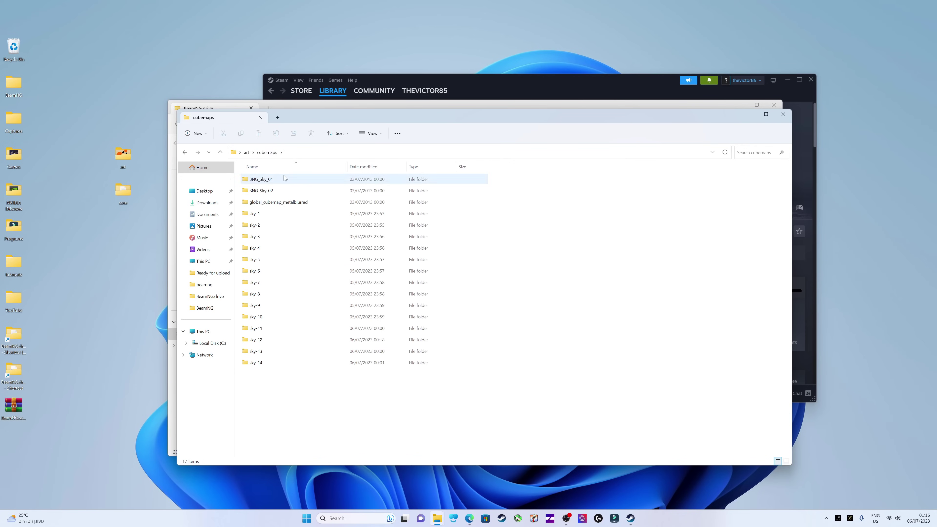
left_click(783, 118)
left_click_drag(376, 109, 452, 76)
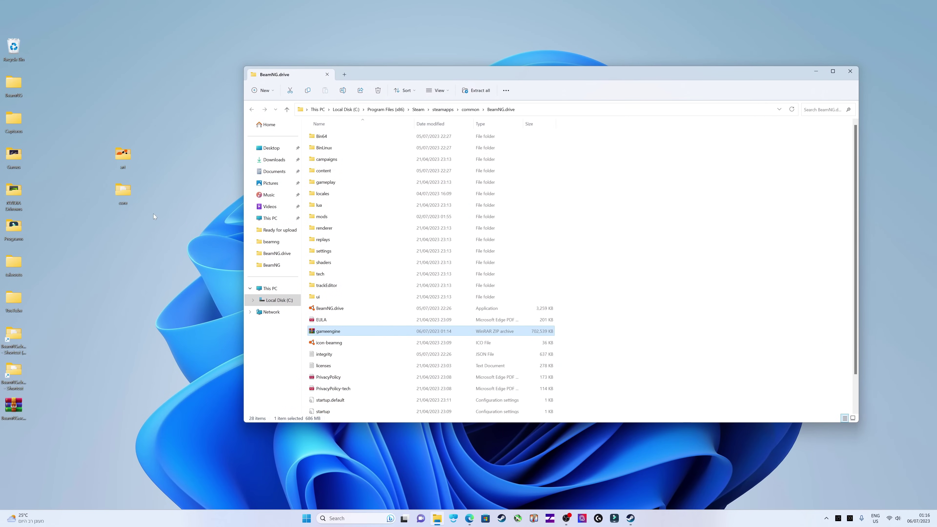
Compress the desktop art folder into a new ZIP file.
left_click(142, 203)
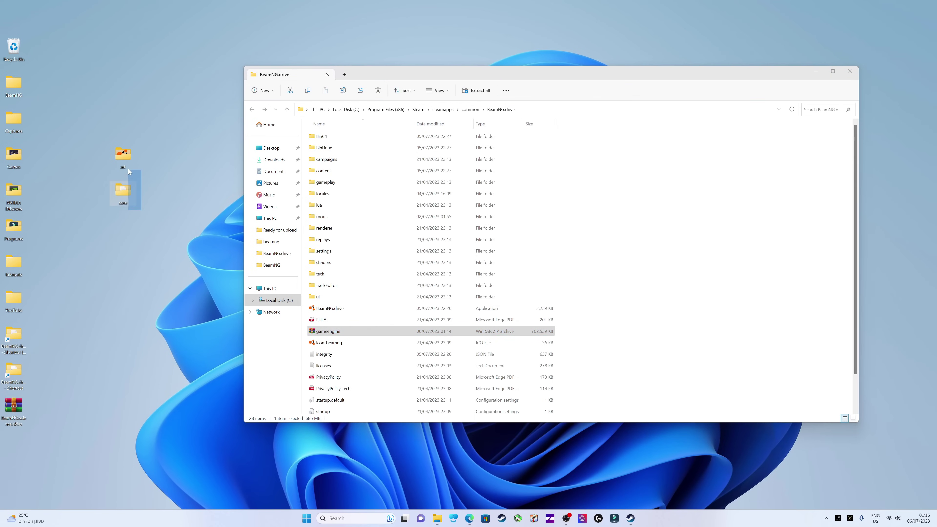
right_click(124, 154)
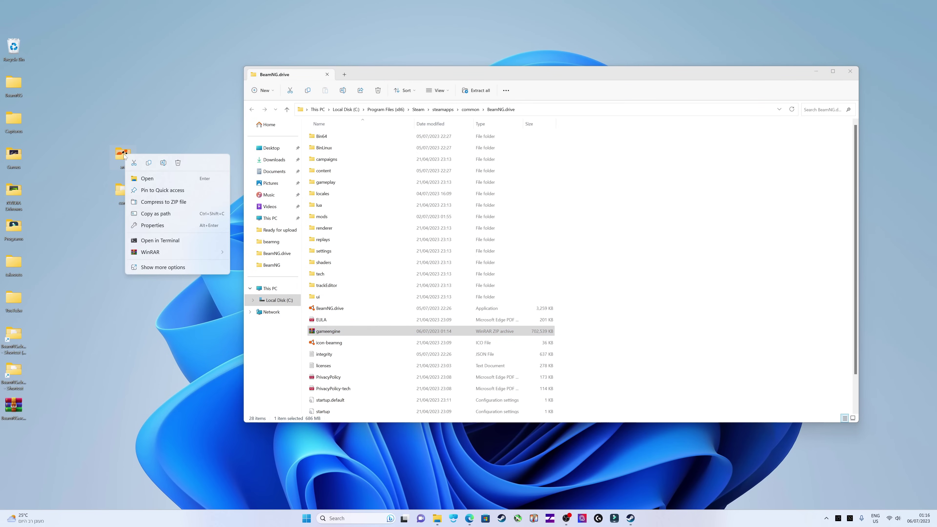
left_click(163, 202)
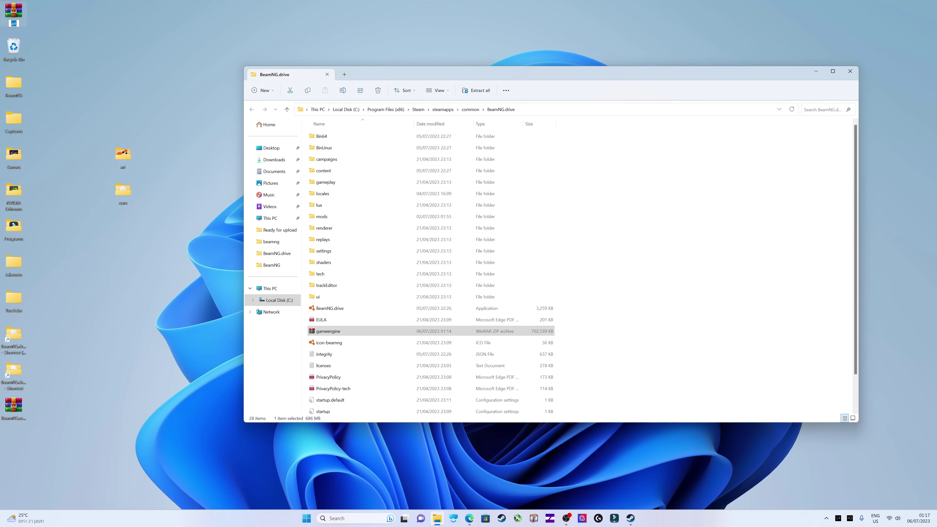
right_click(327, 332)
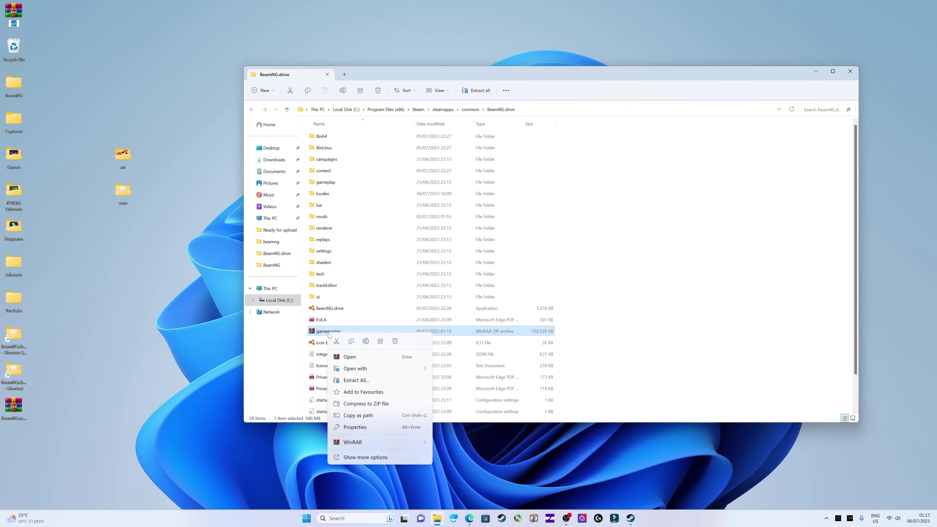
Copy the name 'gameengine' from the game's archive and rename the desktop ZIP to gameengine.
left_click(366, 342)
key("ctrl+c")
right_click(338, 332)
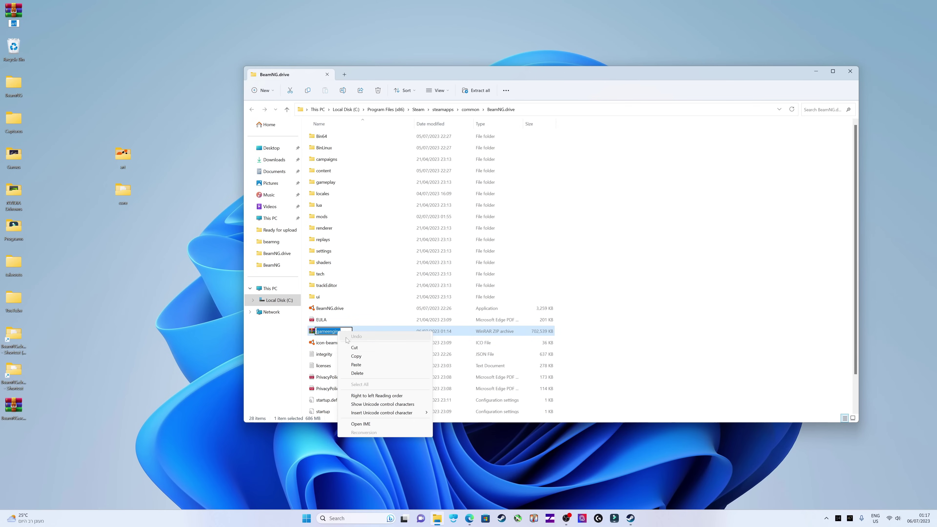
left_click(355, 356)
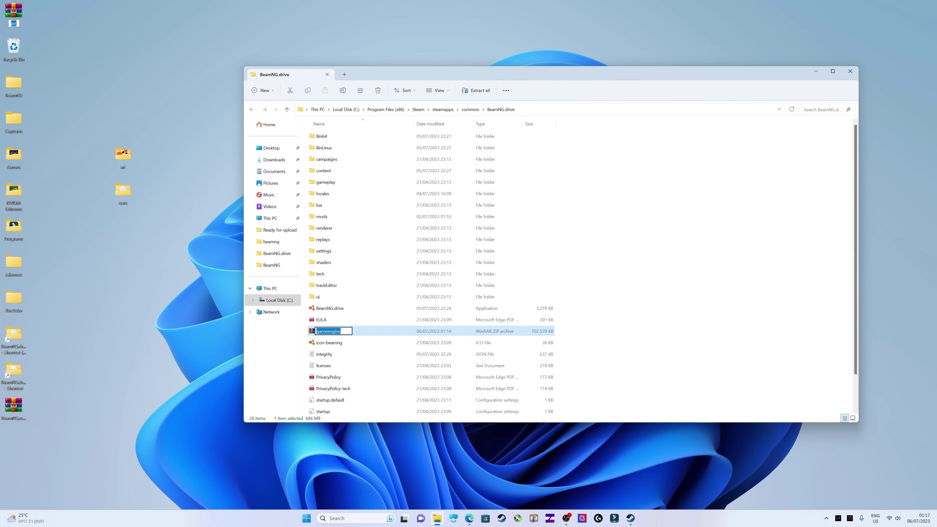
left_click(14, 23)
right_click(14, 23)
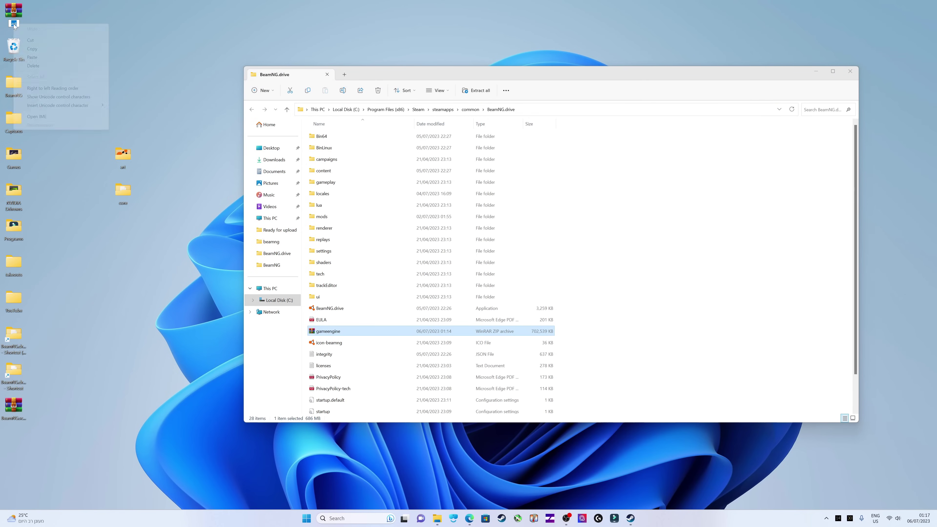
left_click(41, 59)
key("Return")
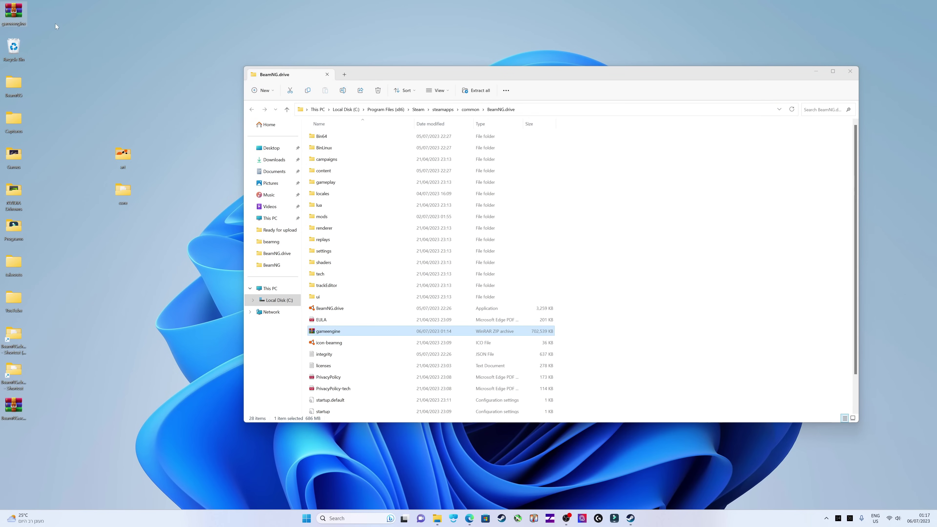
Move the desktop gameengine.zip into the BeamNG.drive folder, replacing the original.
left_click_drag(13, 12, 733, 248)
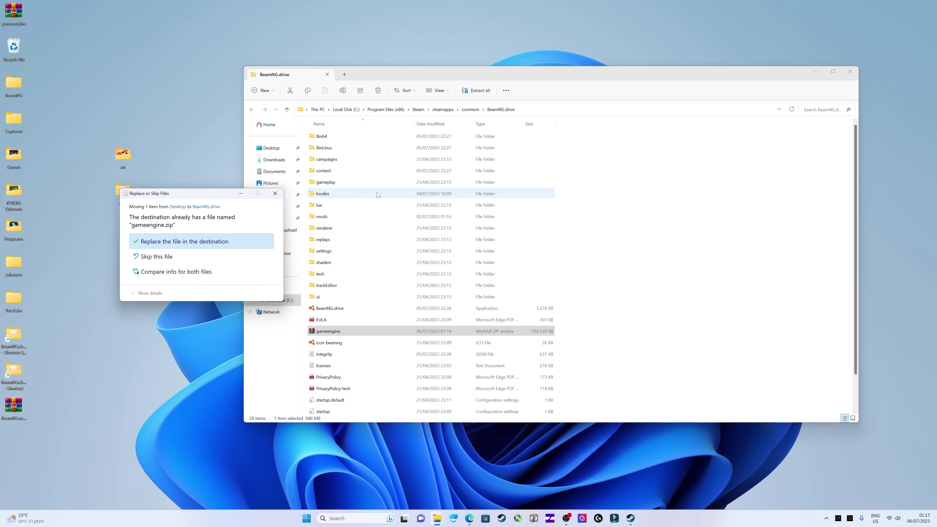
left_click(184, 242)
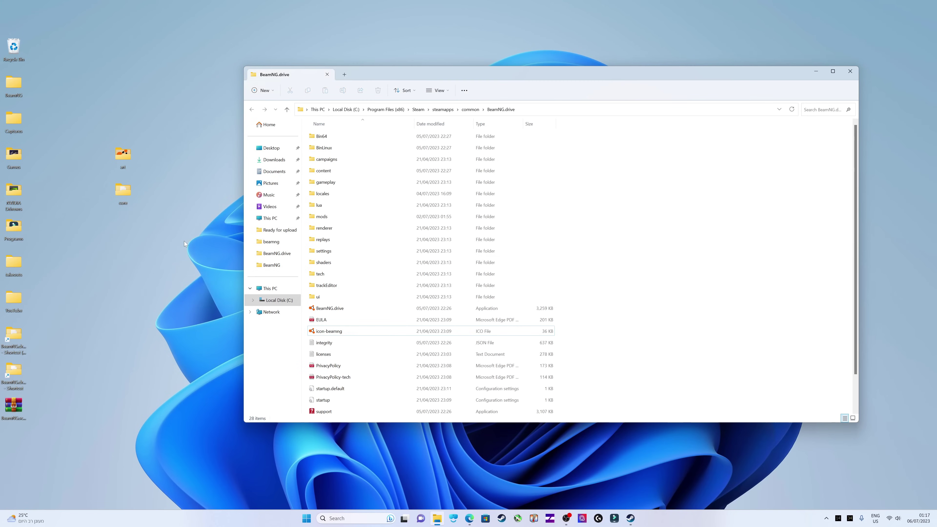
scroll(377, 280, "down", 2)
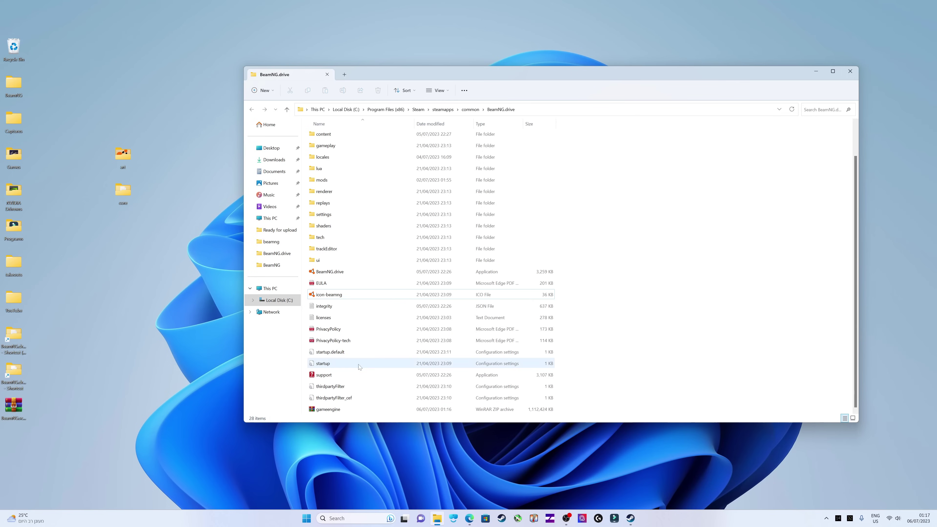
left_click(340, 409)
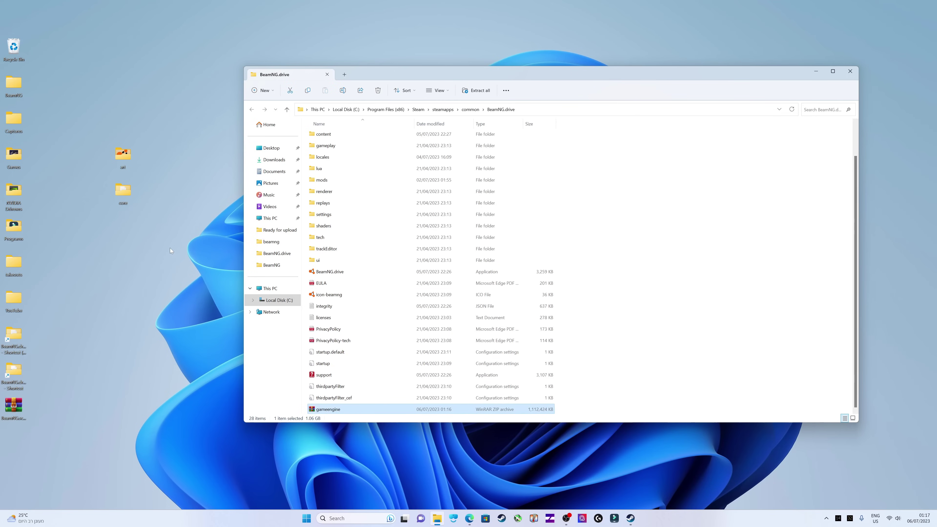
Delete the desktop art and core folders and load the ETK Driver Experience Center map.
left_click_drag(170, 251, 114, 142)
right_click(123, 158)
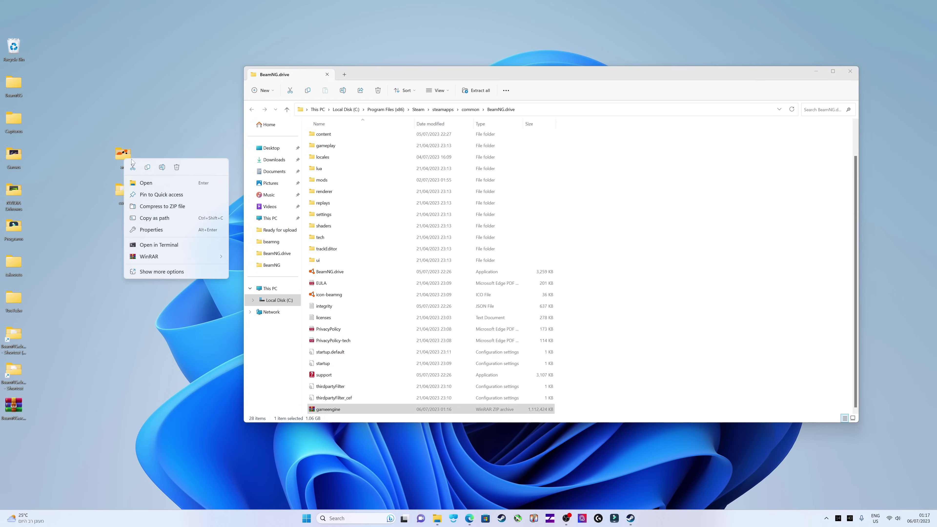
left_click(177, 170)
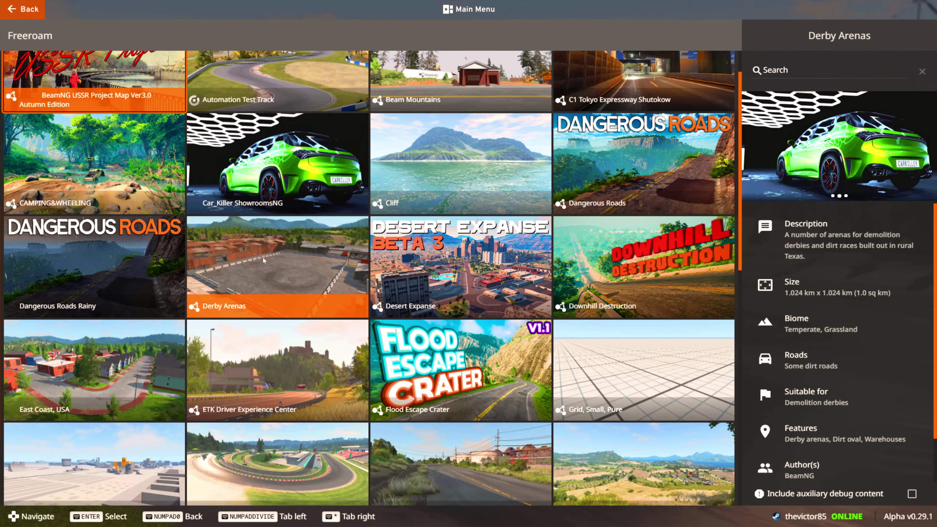
scroll(262, 257, "down", 2)
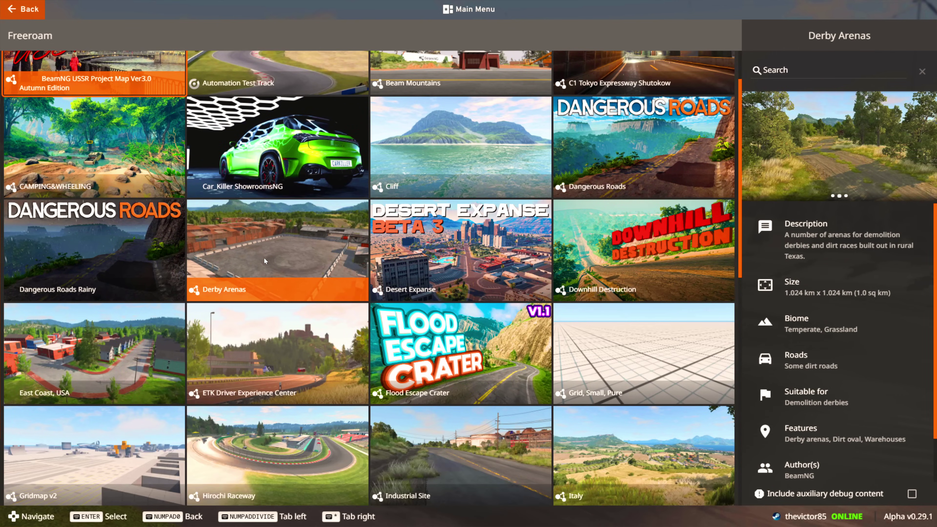
left_click(260, 313)
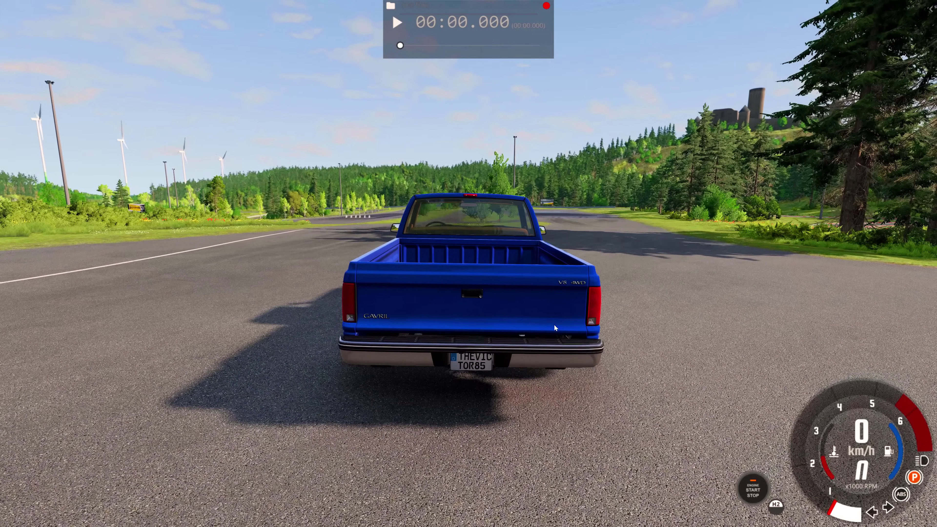
In World Editor (F11), create a SkyBox object and move its Inspector panel to the top-left.
key("F11")
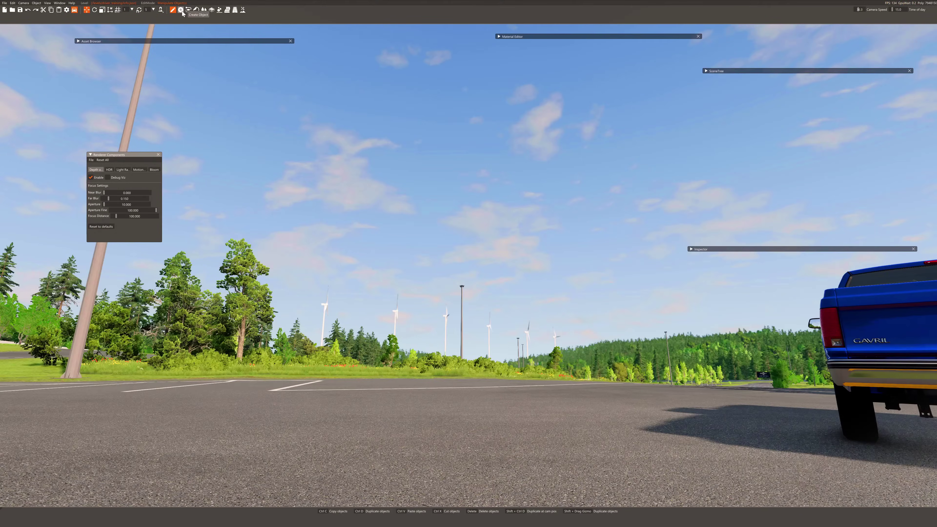
left_click(181, 10)
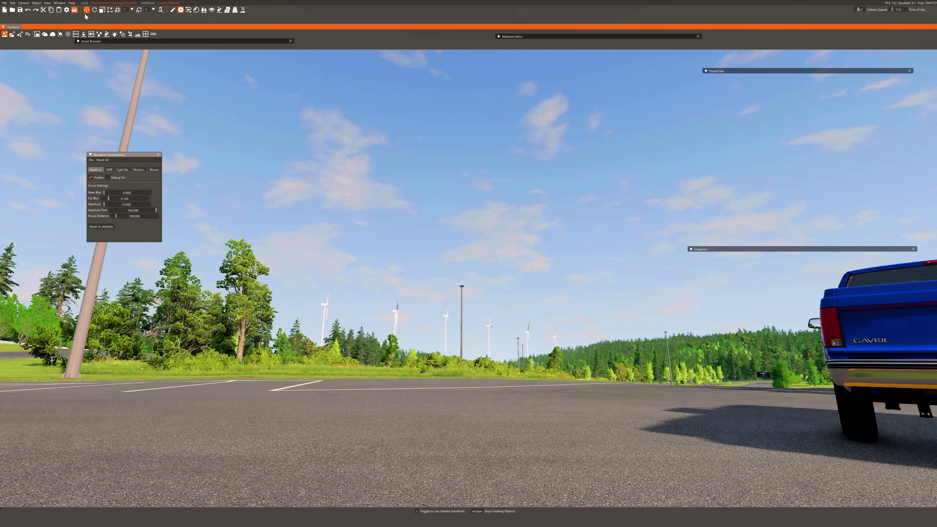
left_click(37, 35)
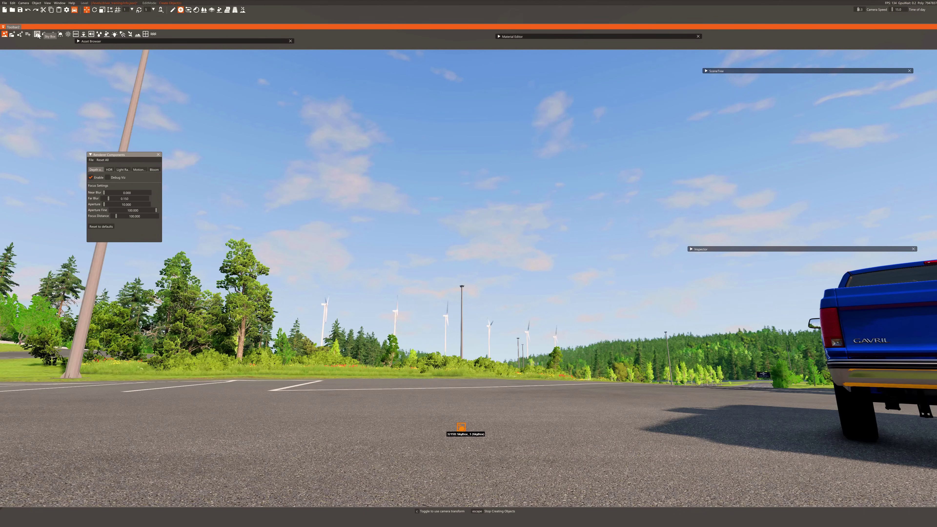
left_click(691, 250)
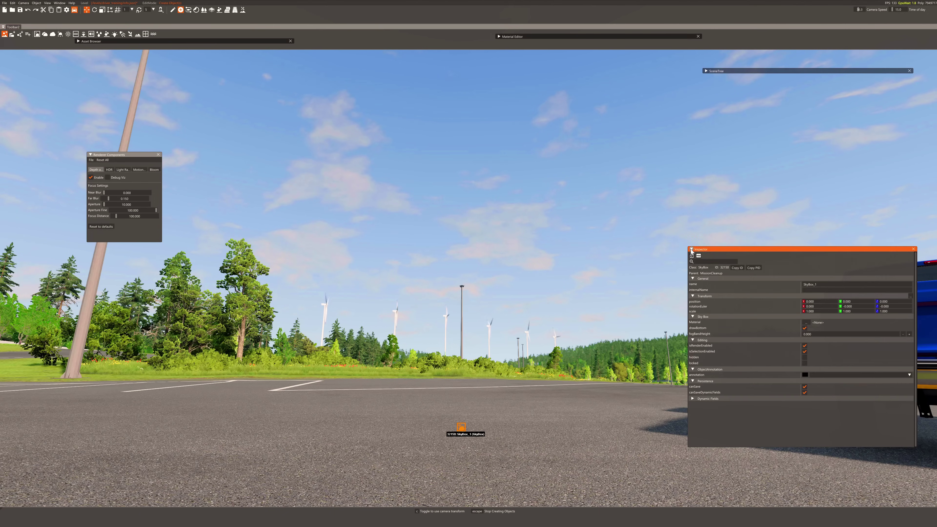
left_click_drag(711, 251, 25, 57)
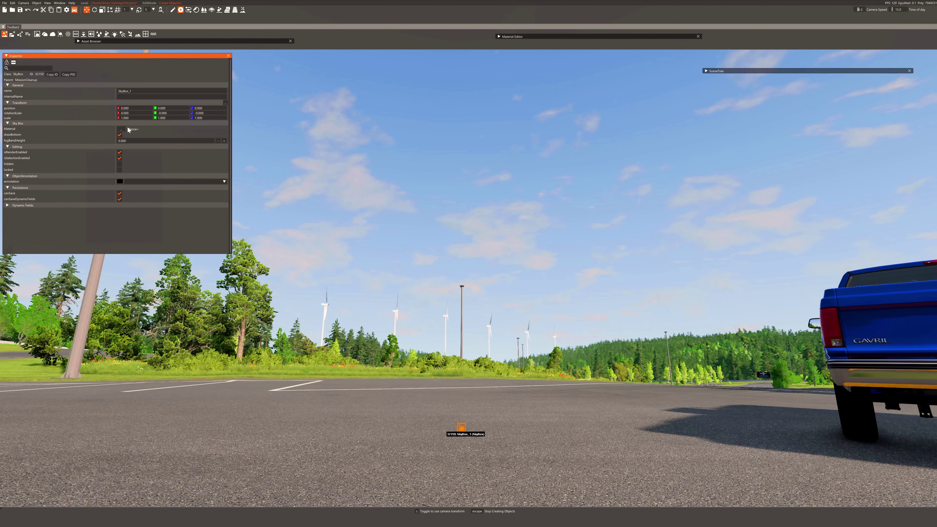
Search materials for 'beam', try BeamNG.science.sky-13 through sky-10, and settle on sky-9.
left_click(120, 129)
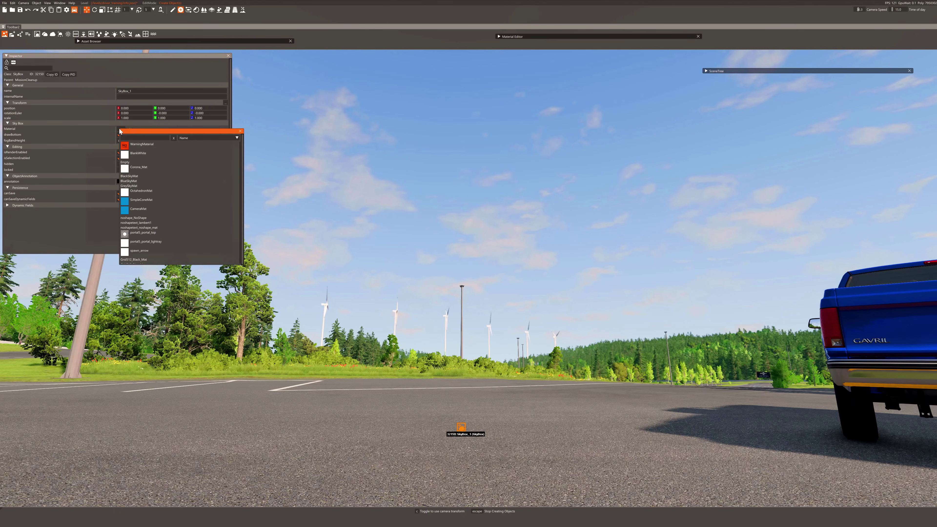
type("beam")
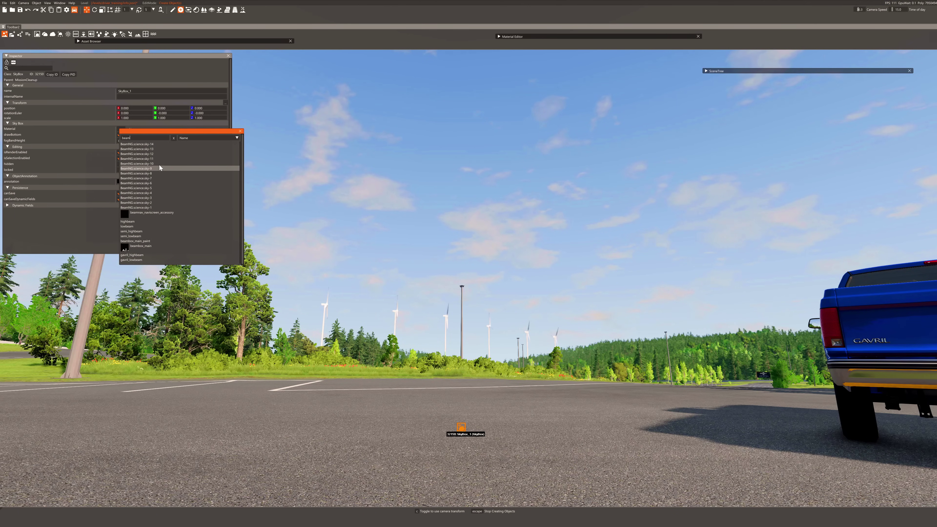
left_click(151, 147)
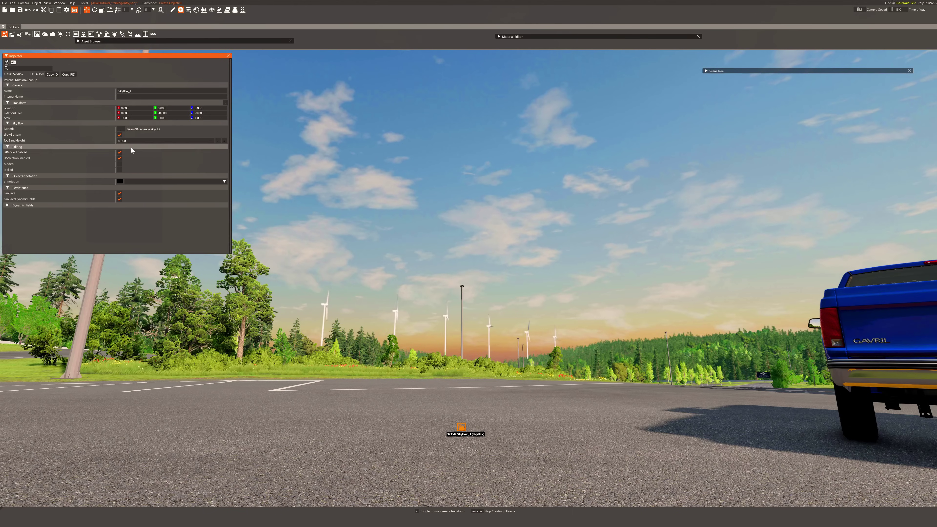
left_click(121, 130)
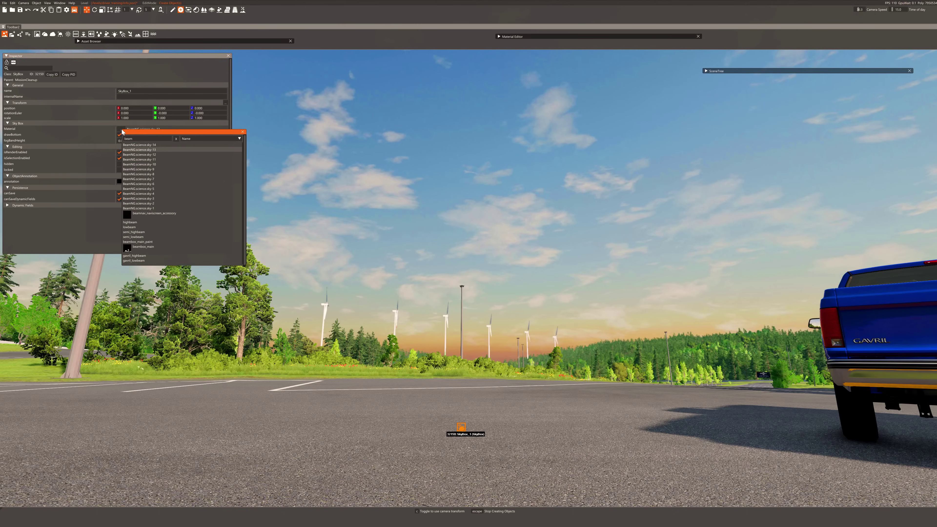
left_click(133, 155)
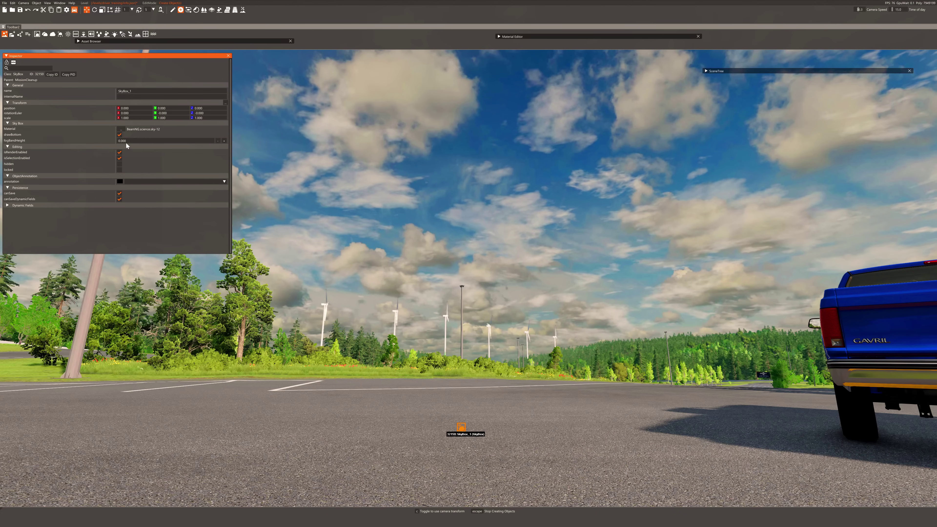
left_click(121, 130)
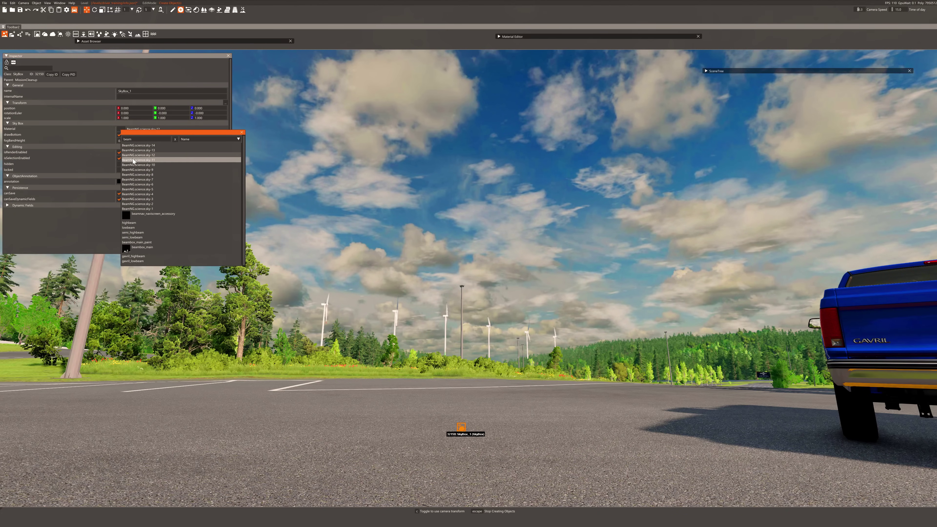
left_click(132, 160)
left_click(121, 132)
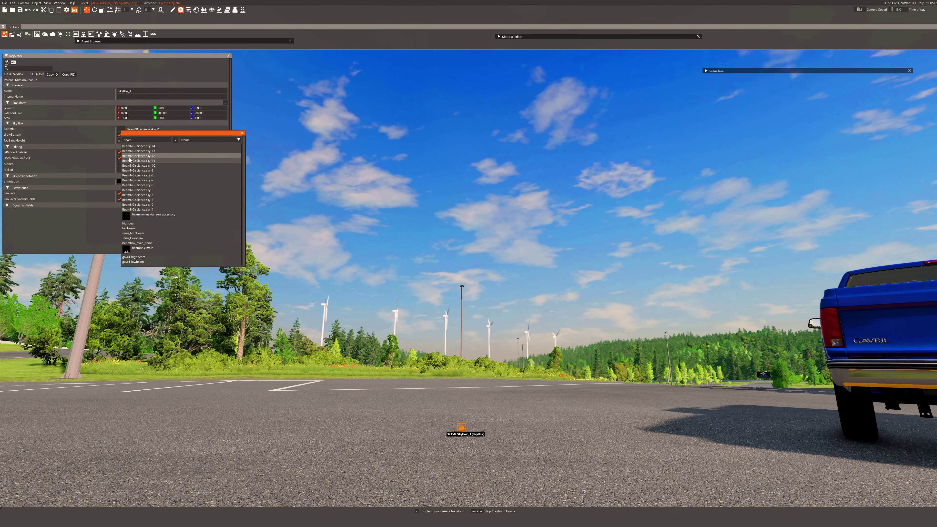
left_click(133, 165)
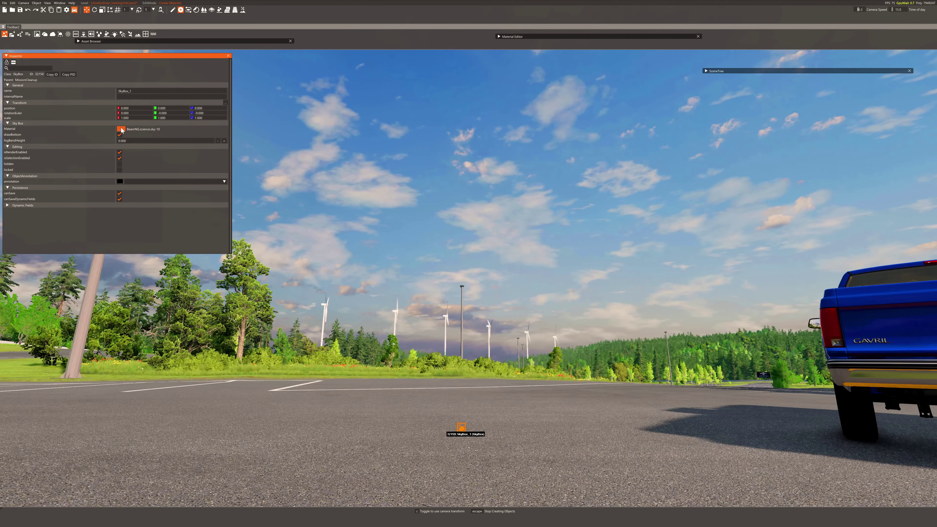
left_click(121, 130)
left_click(129, 153)
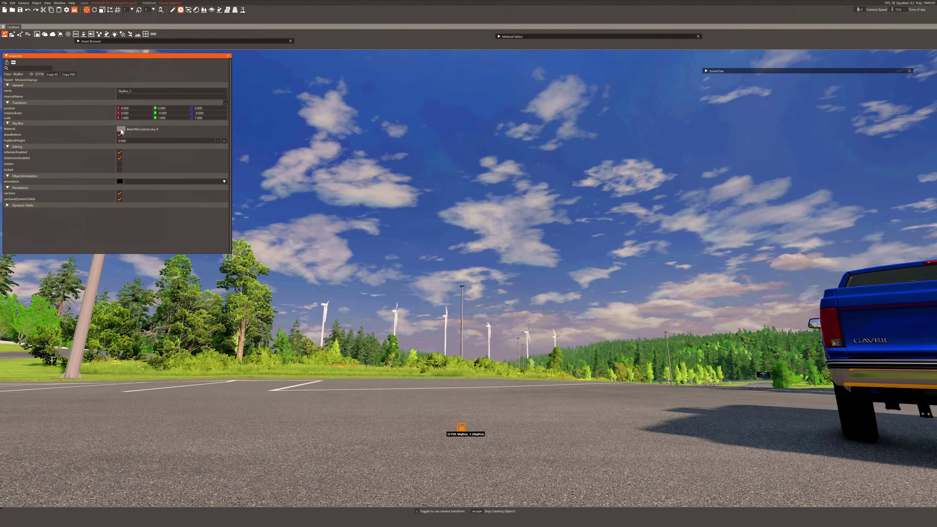